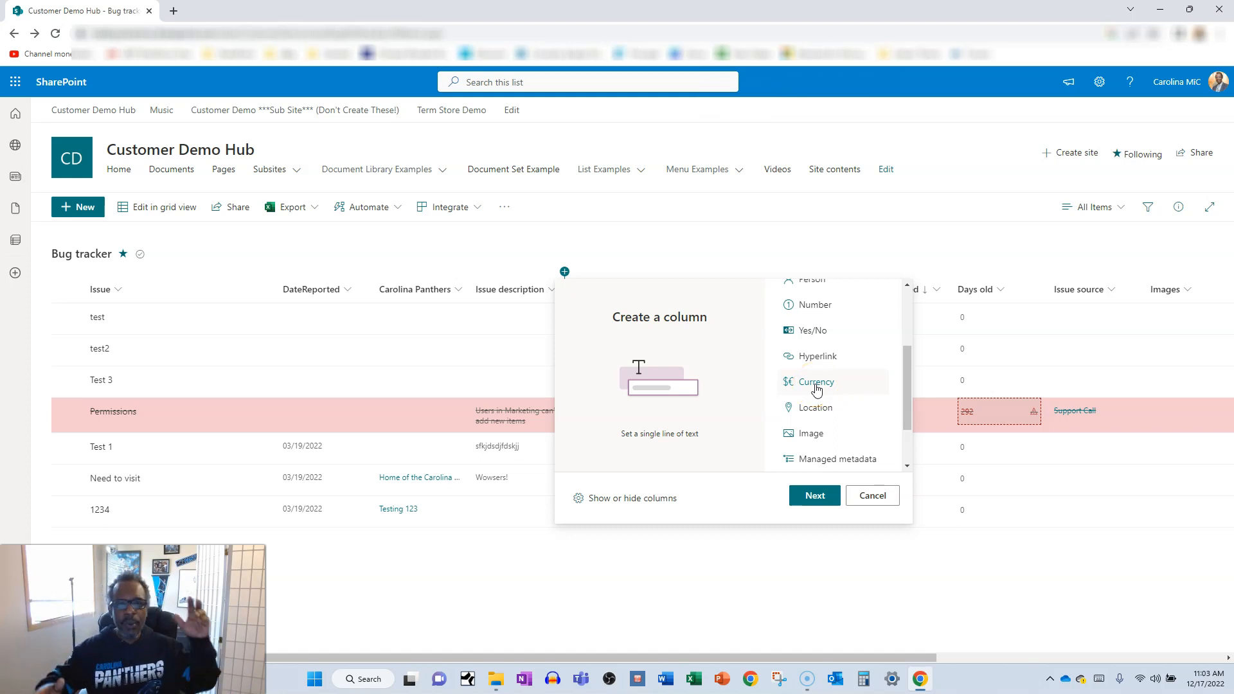
left_click(791, 392)
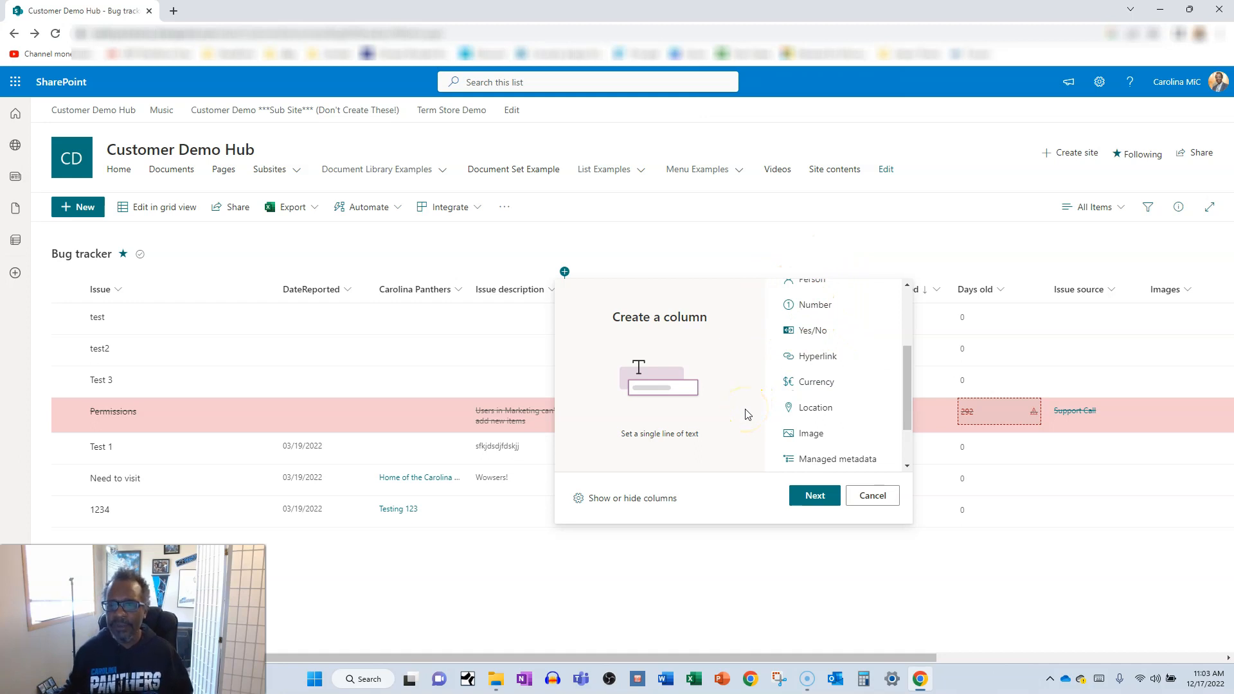
left_click(873, 496)
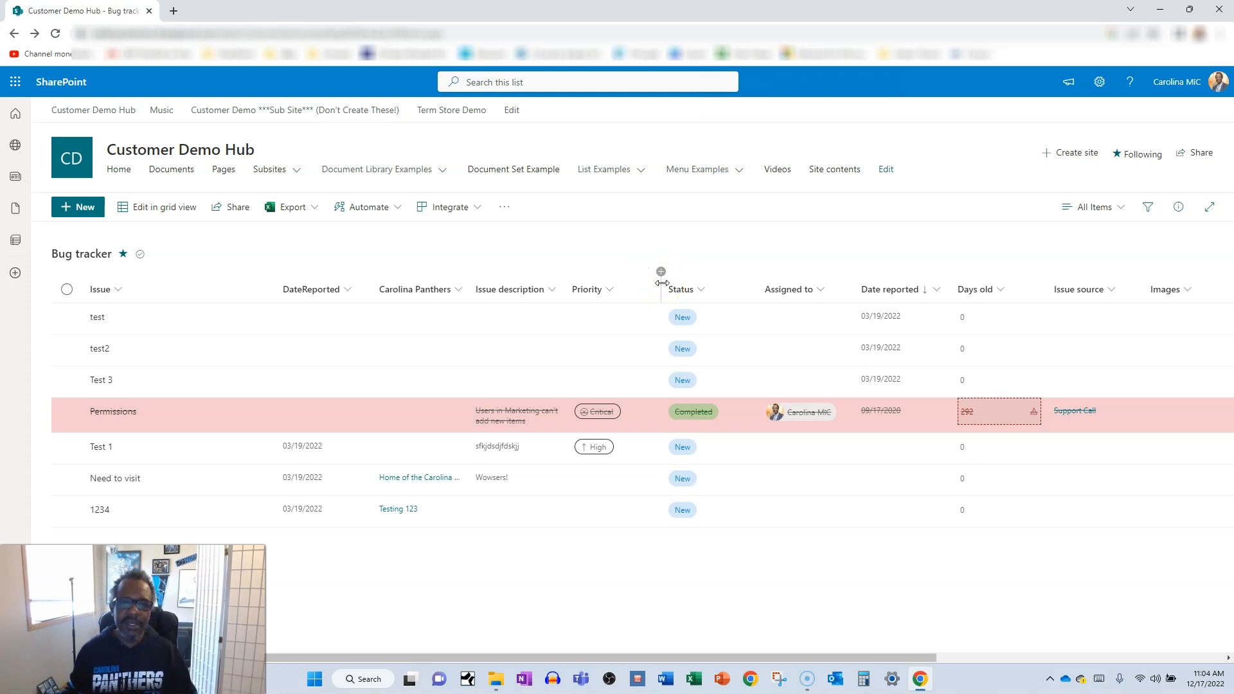
left_click(662, 272)
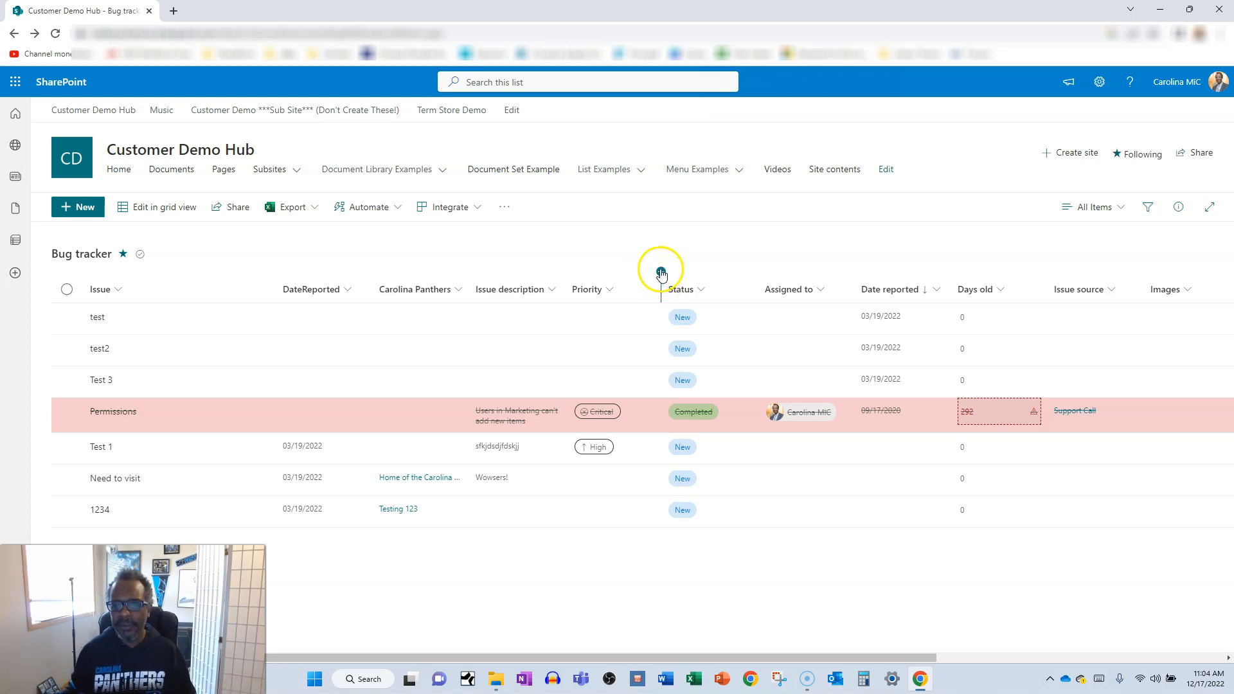
left_click(661, 273)
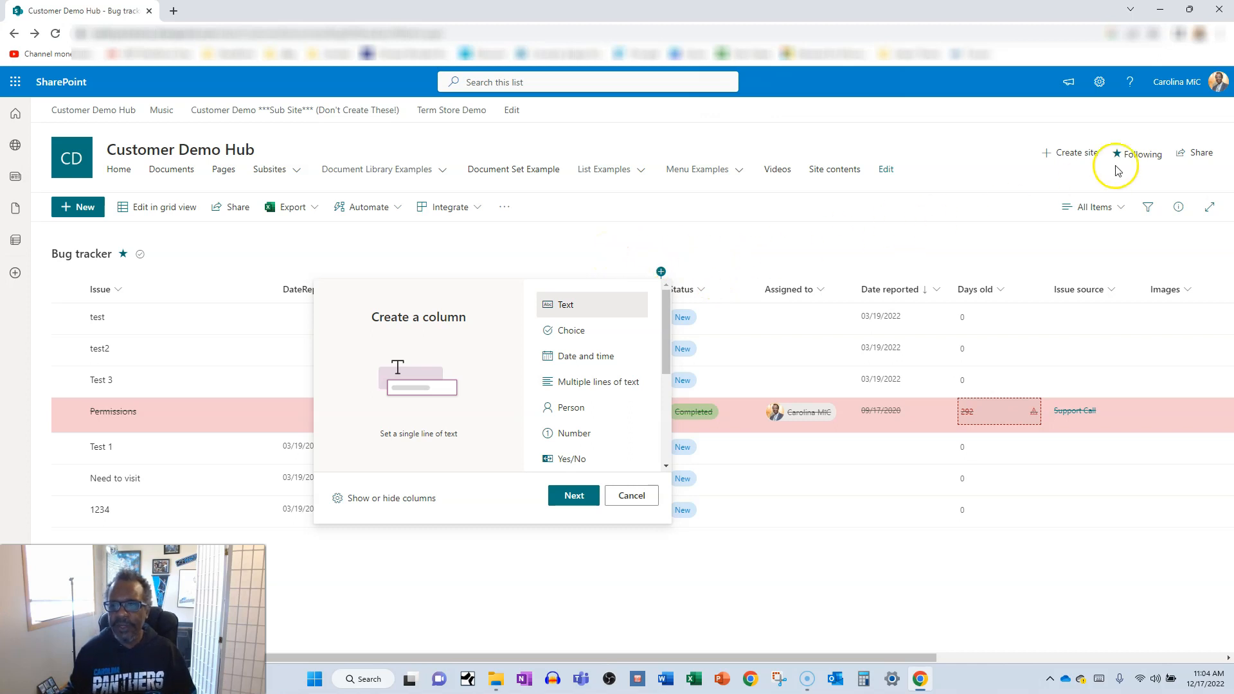
left_click(1101, 85)
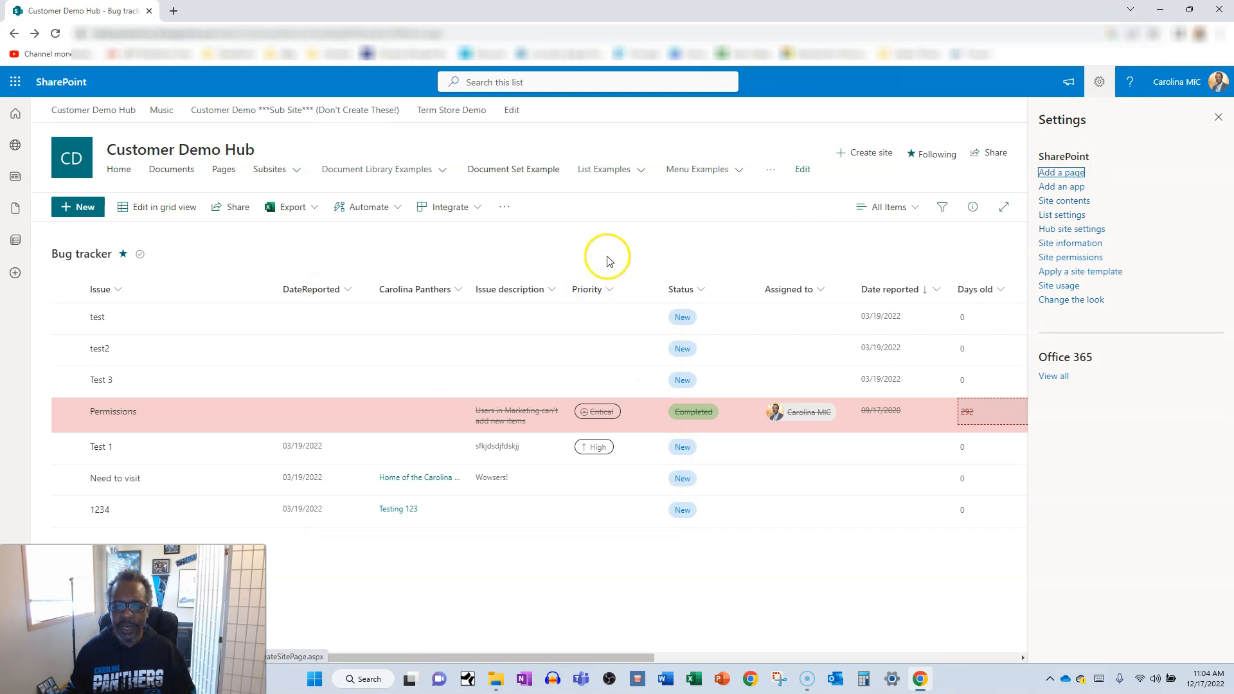
left_click(1218, 117)
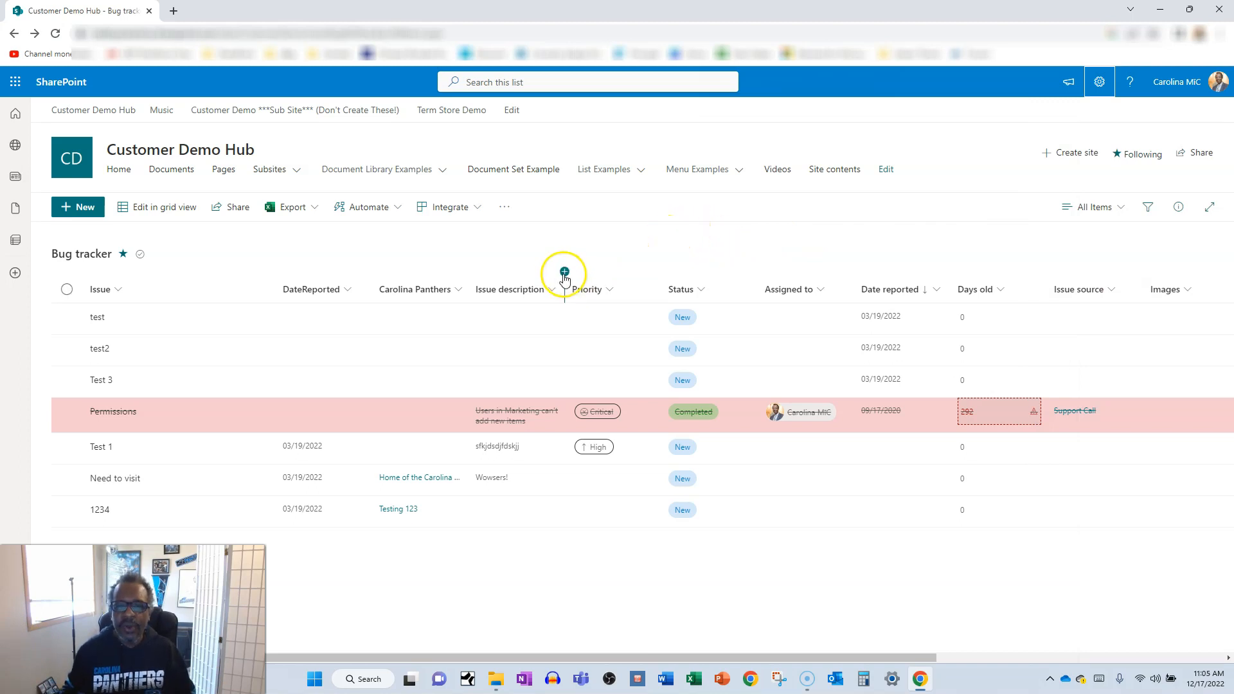
Start a new Choice column between Issue description and Priority in the Bug tracker list and name it Color.
left_click(564, 272)
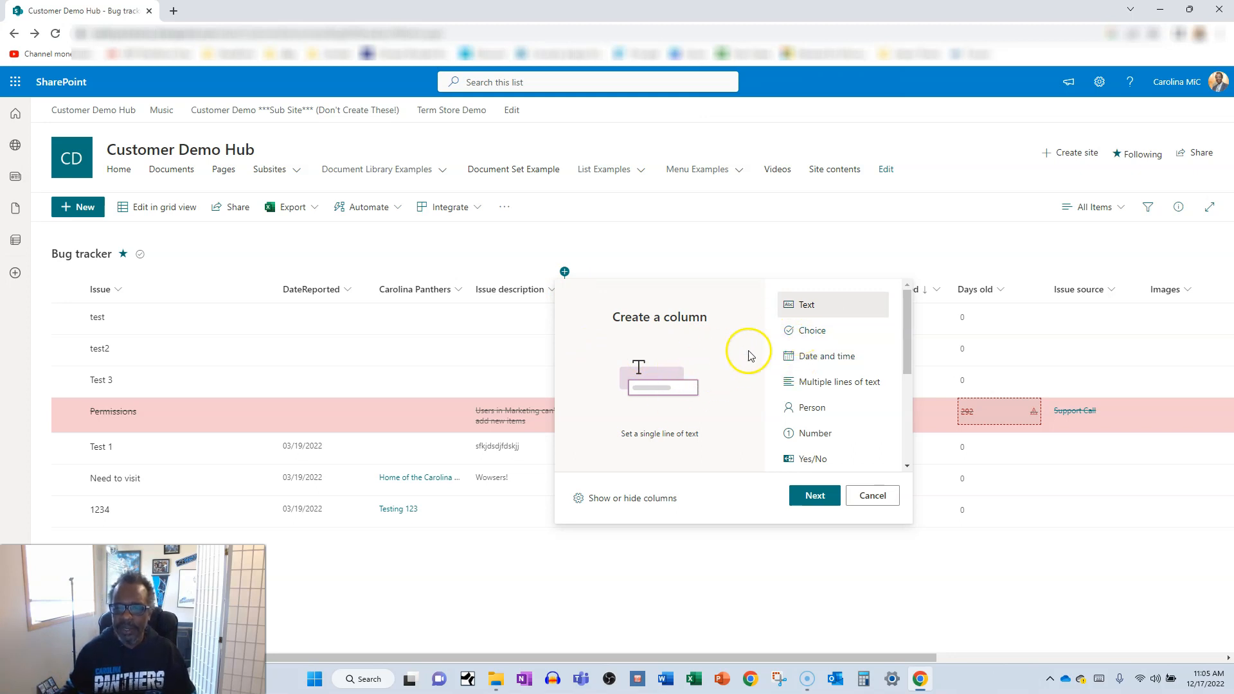
left_click(805, 332)
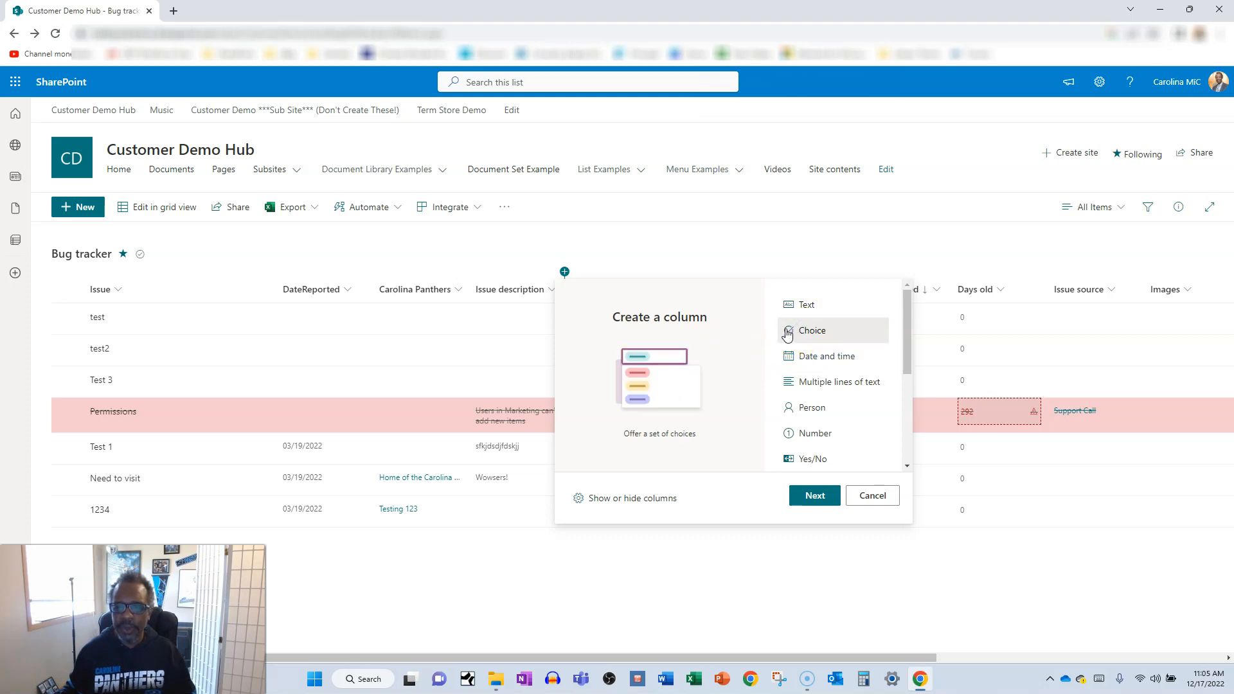
left_click(811, 497)
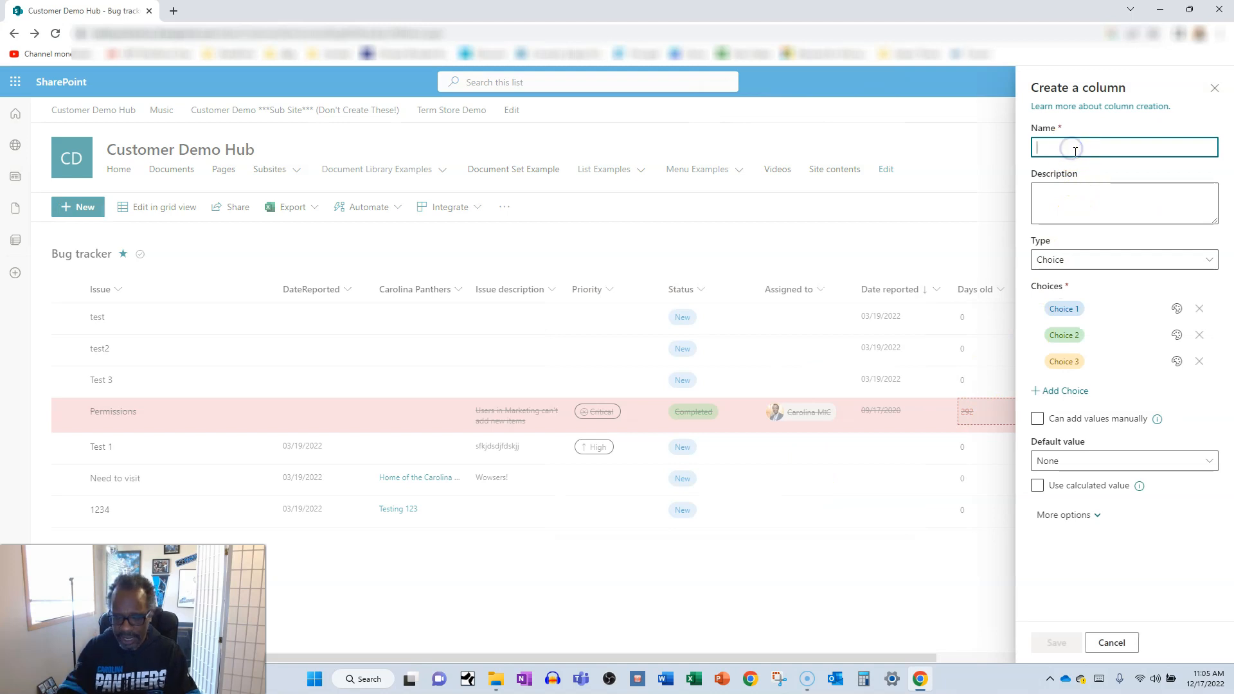
type("C")
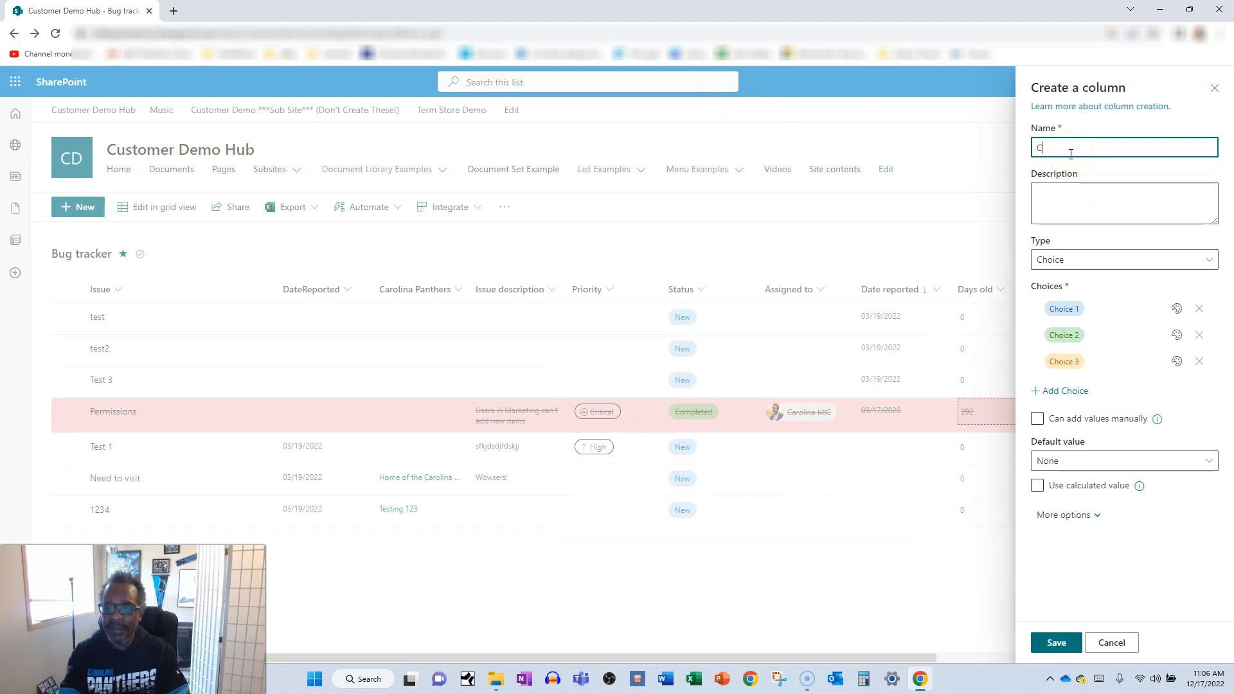
type("olor")
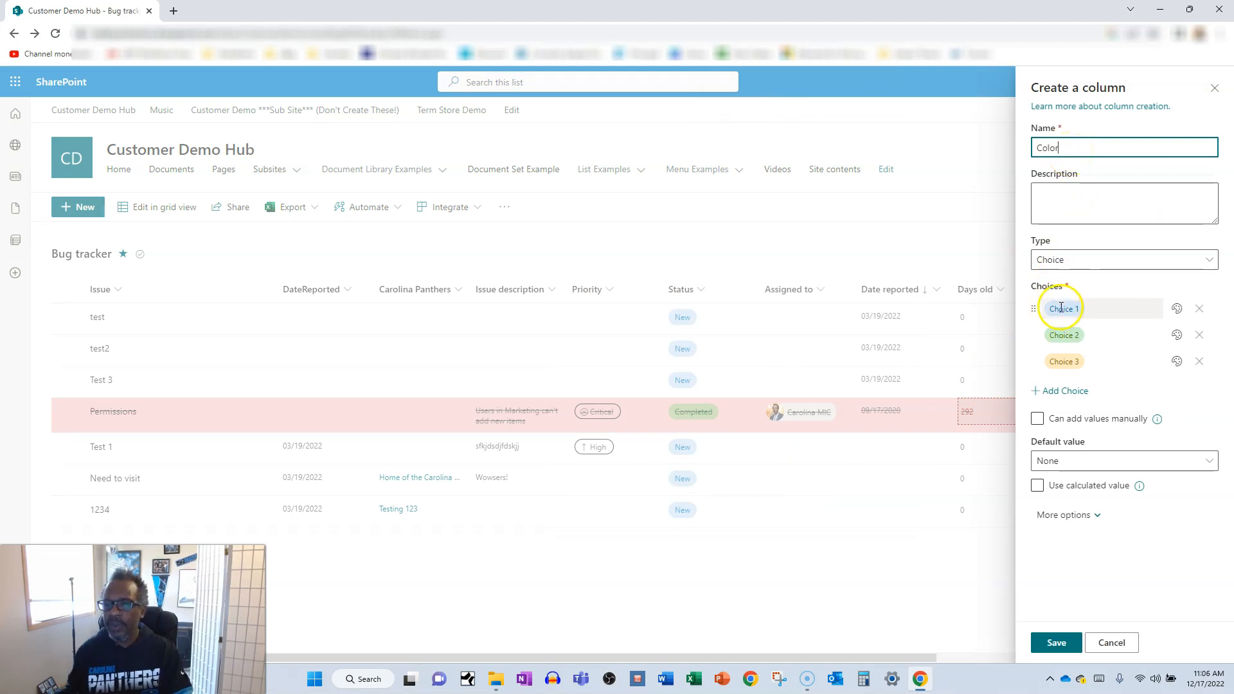
Rename the Color column's three choices to Blue, Green and Yellow, and save the column.
left_click(1059, 311)
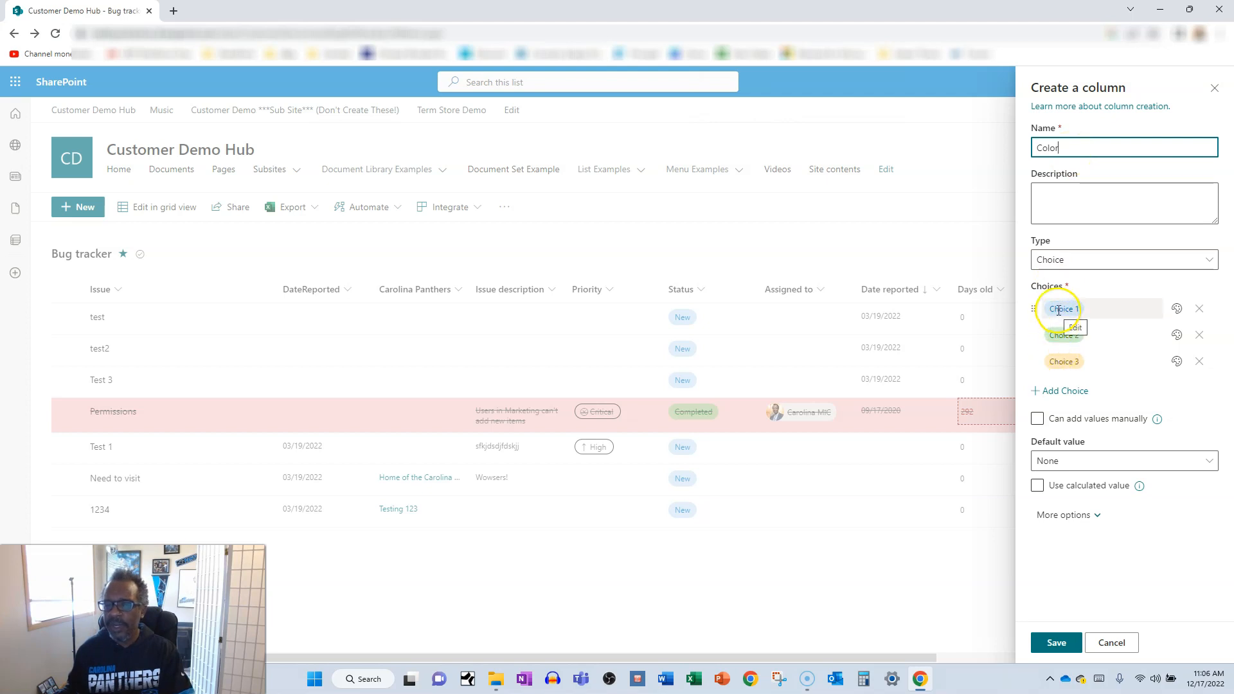
left_click(1060, 310)
type("Blue")
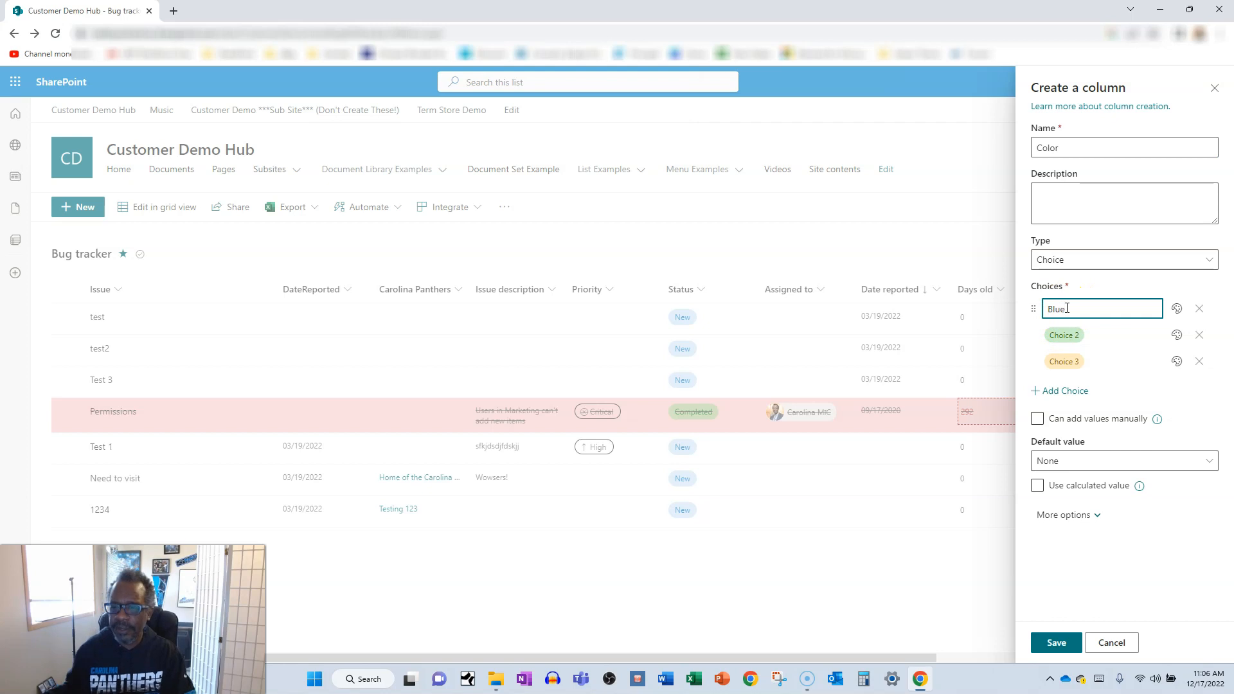
left_click(1066, 335)
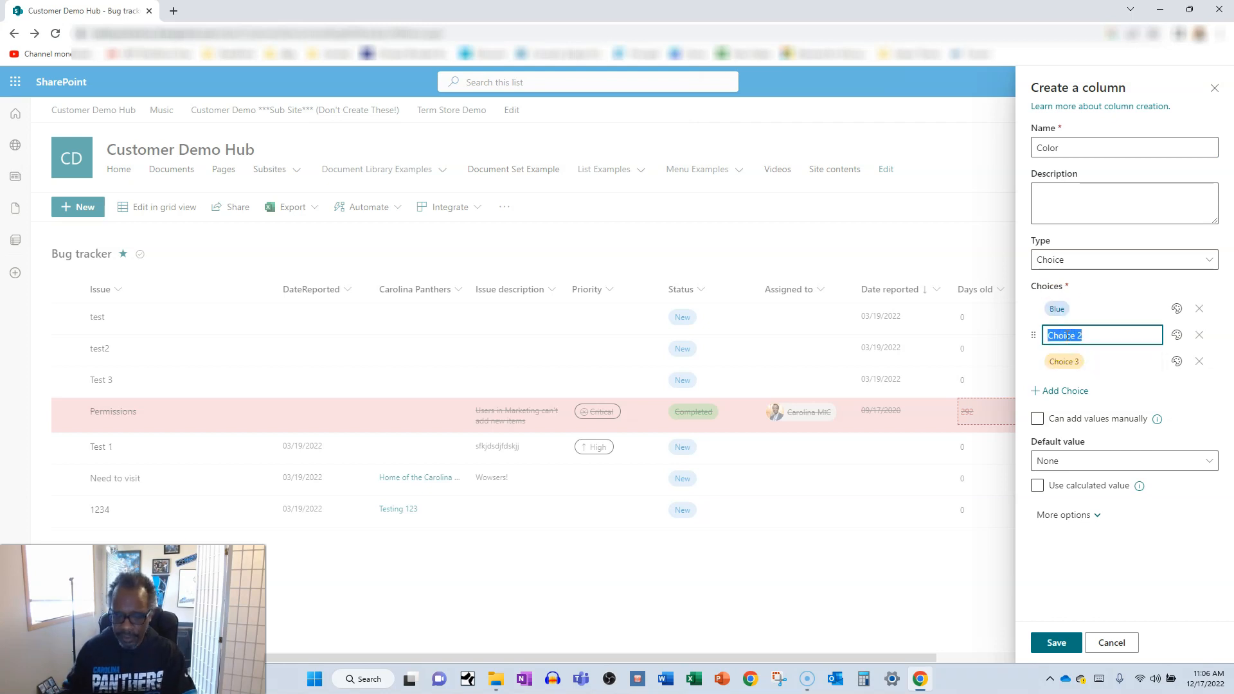
type("Green")
left_click(1063, 363)
type("Yellow")
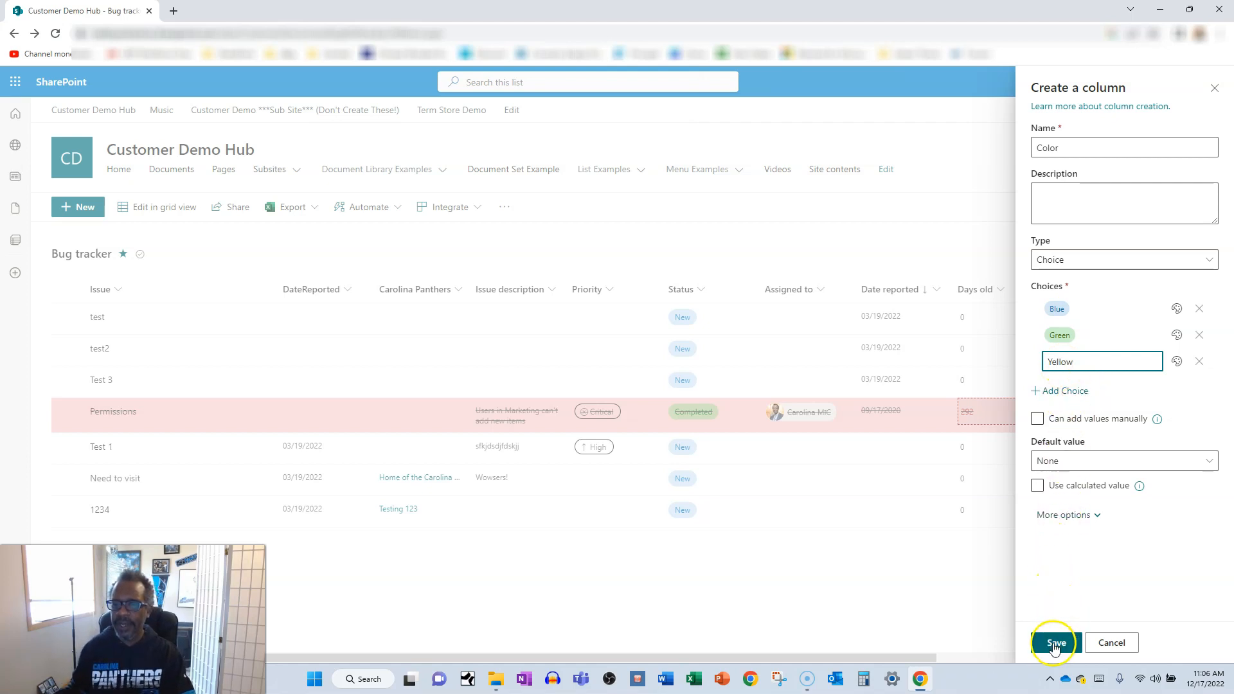
left_click(1056, 643)
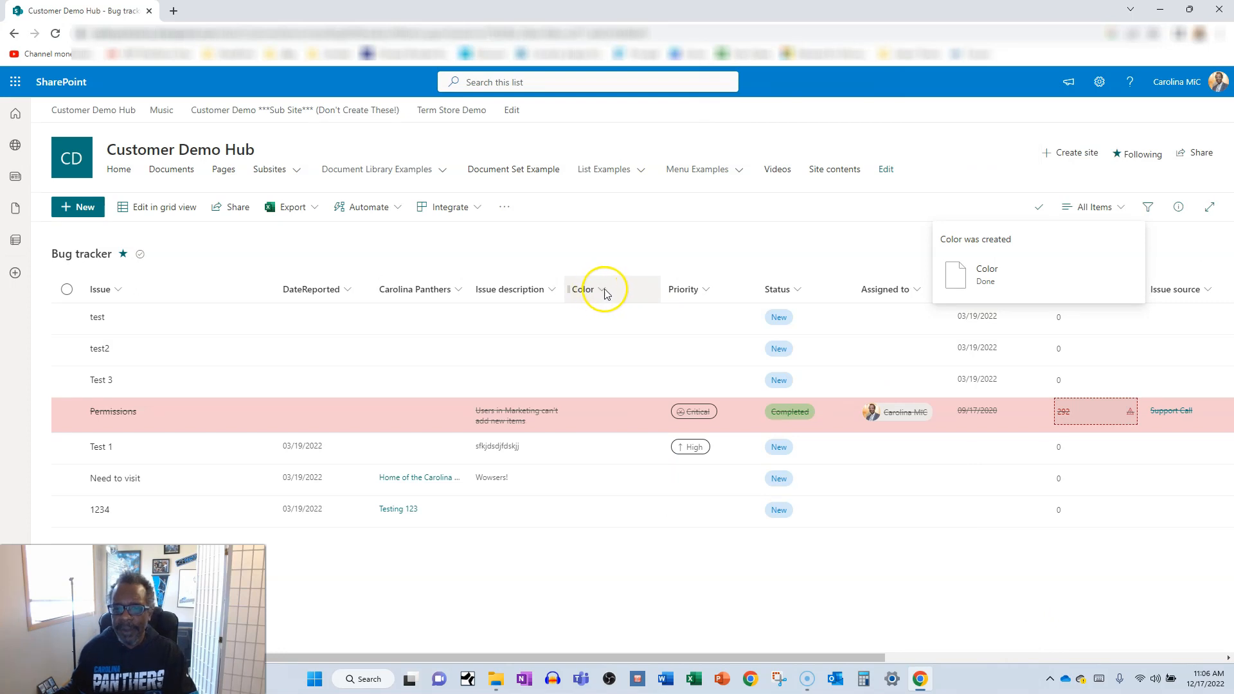
Start another column after Color and open the full Create Column page to view all column types.
left_click(660, 272)
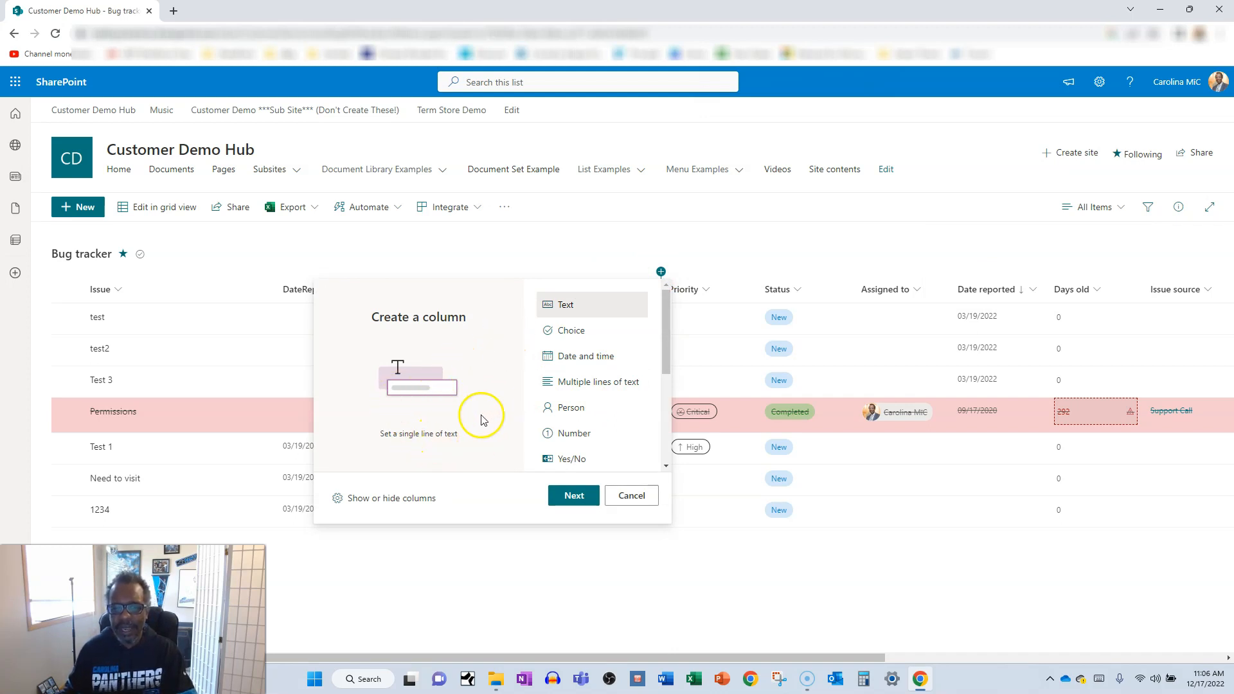
left_click_drag(665, 350, 665, 453)
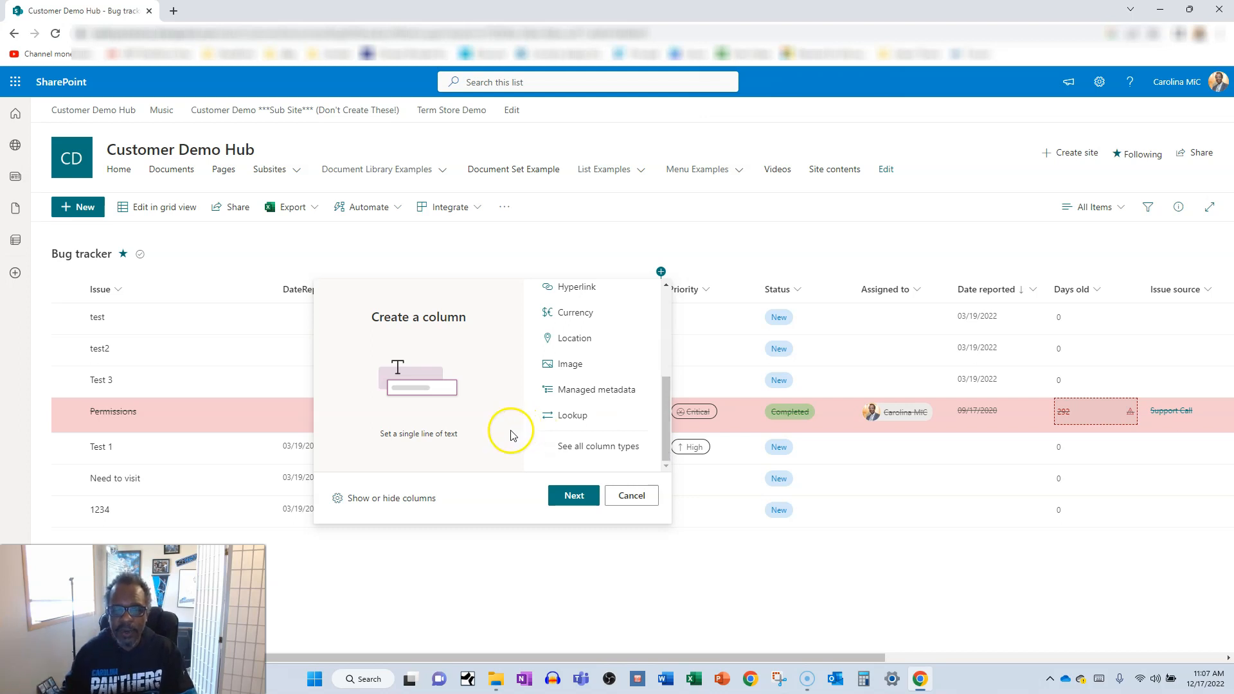
left_click(588, 447)
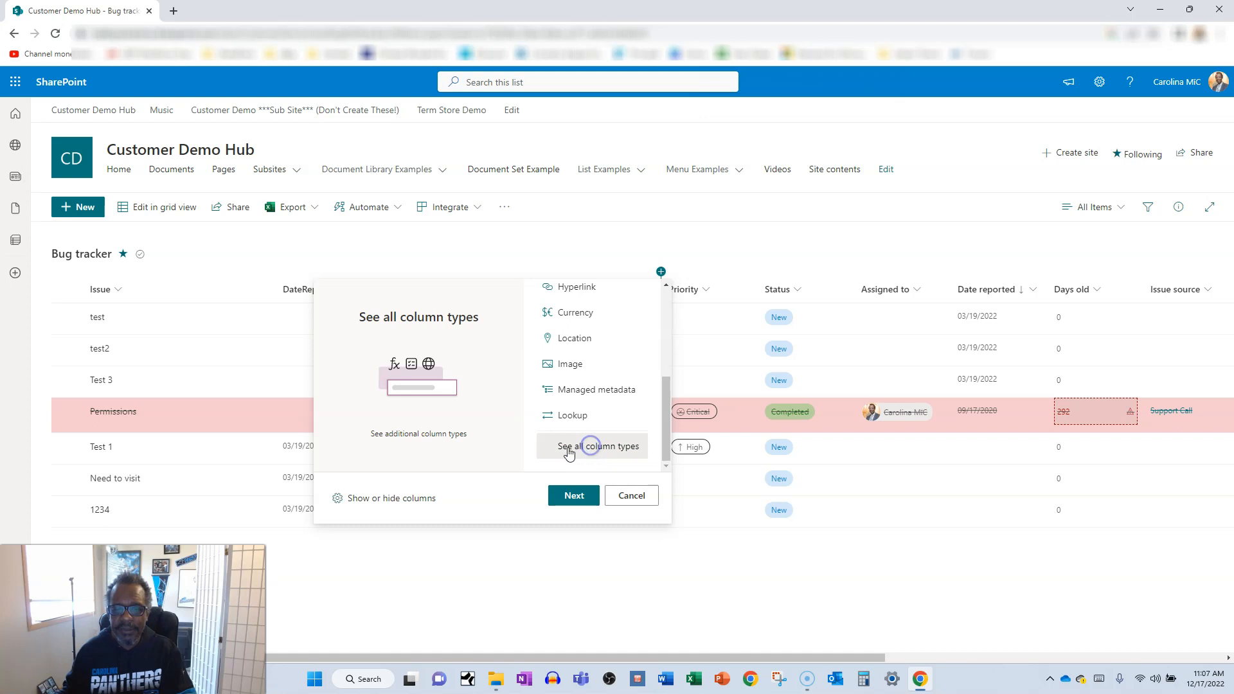
left_click(574, 496)
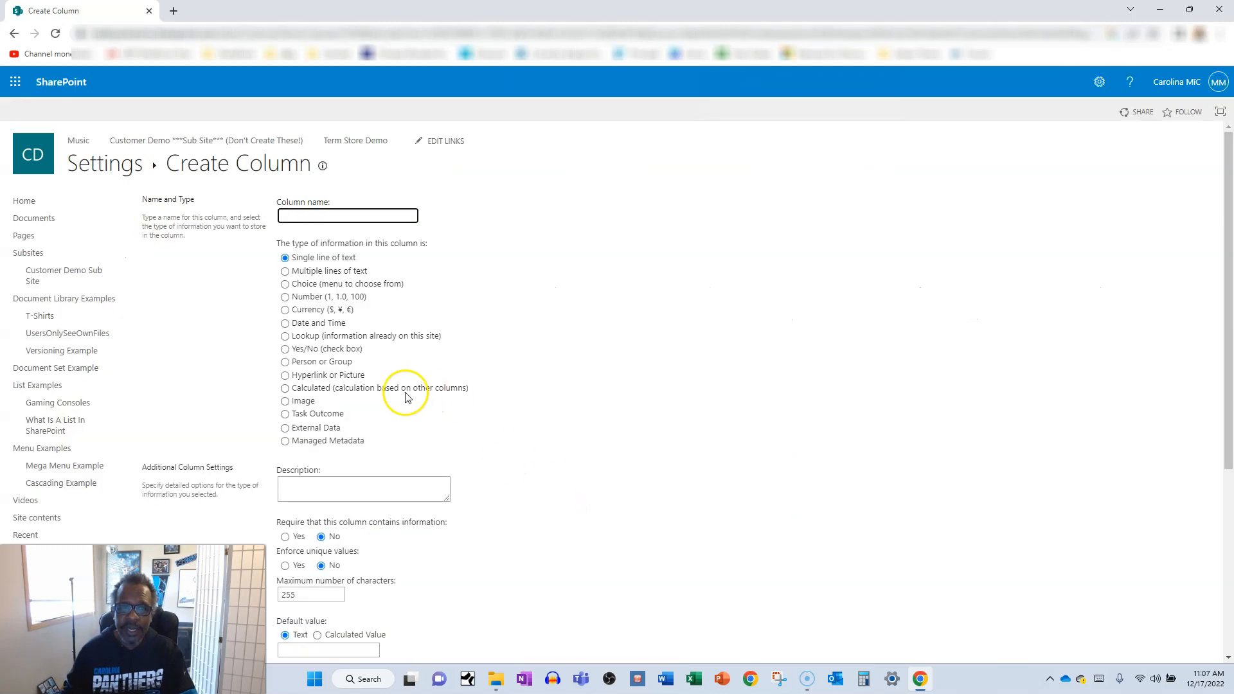
scroll(546, 399, "down", 1)
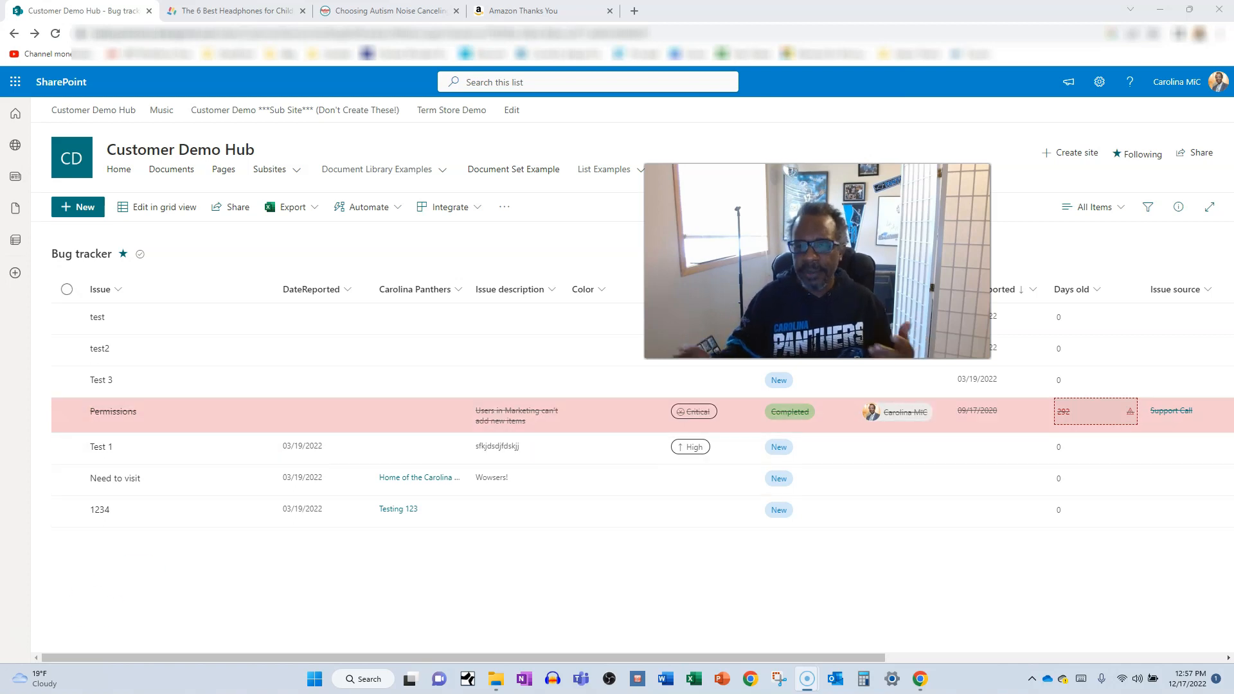
Open the Bug tracker list's settings and examine its Columns section, including the column creation options.
left_click(1099, 82)
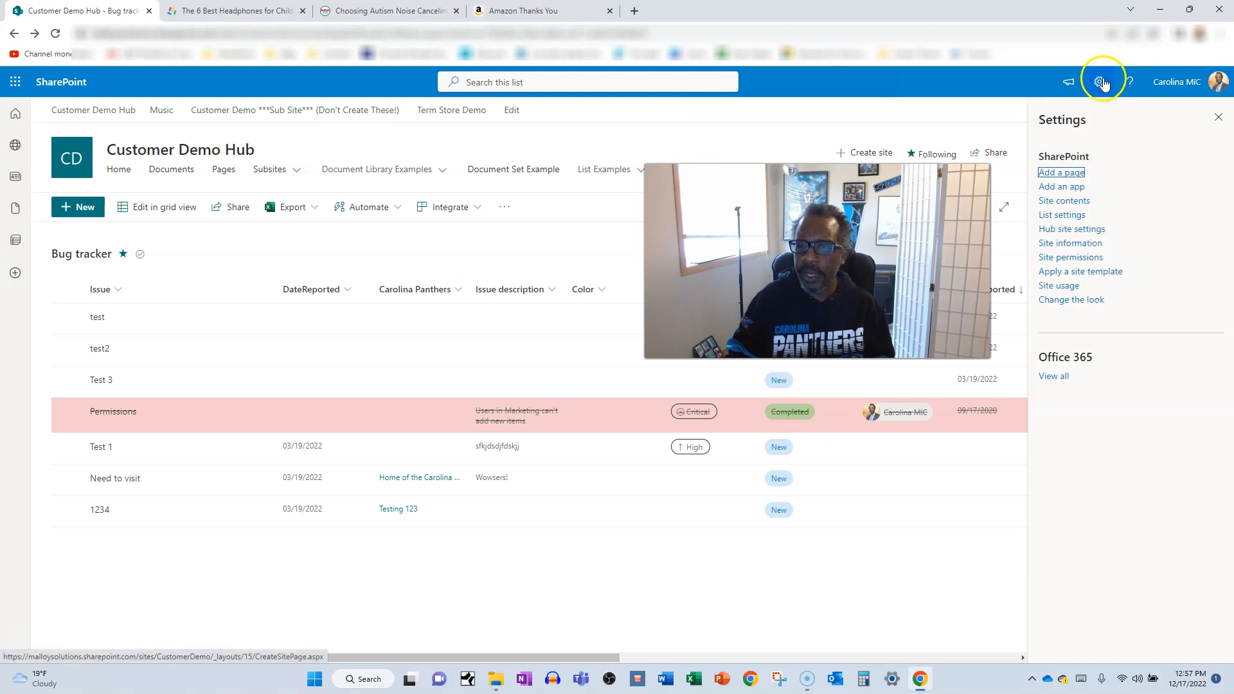
left_click(1064, 216)
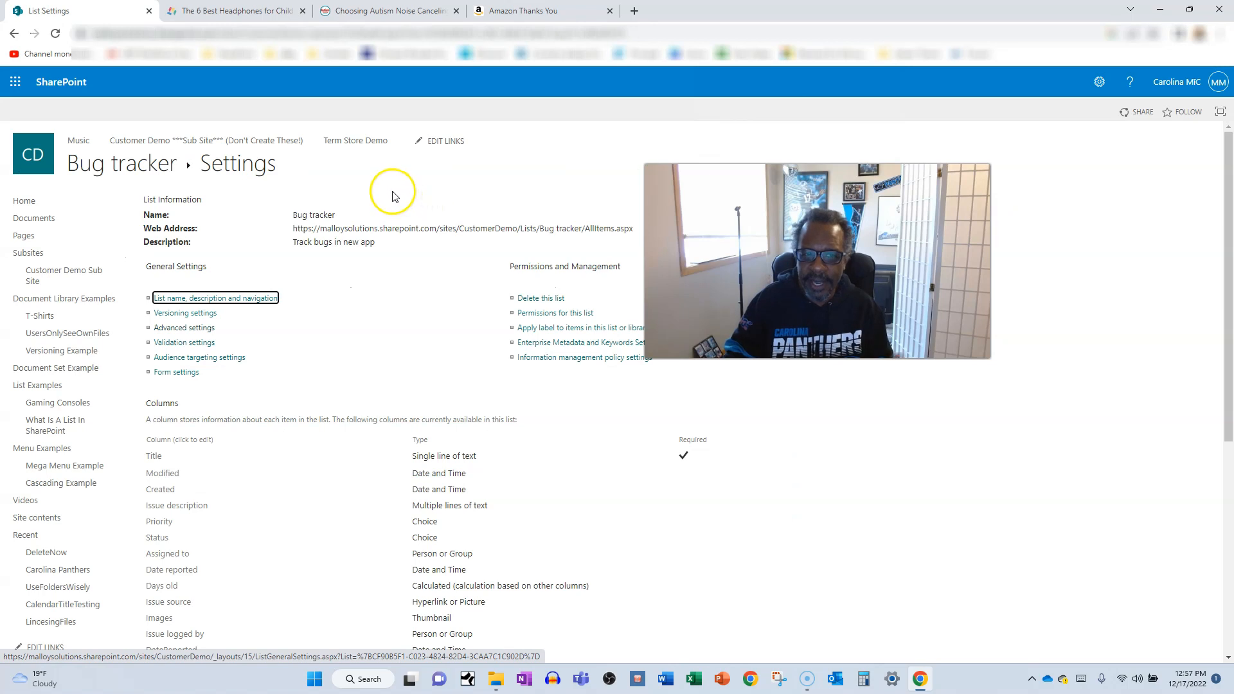
scroll(233, 399, "down", 1)
scroll(233, 399, "down", 5)
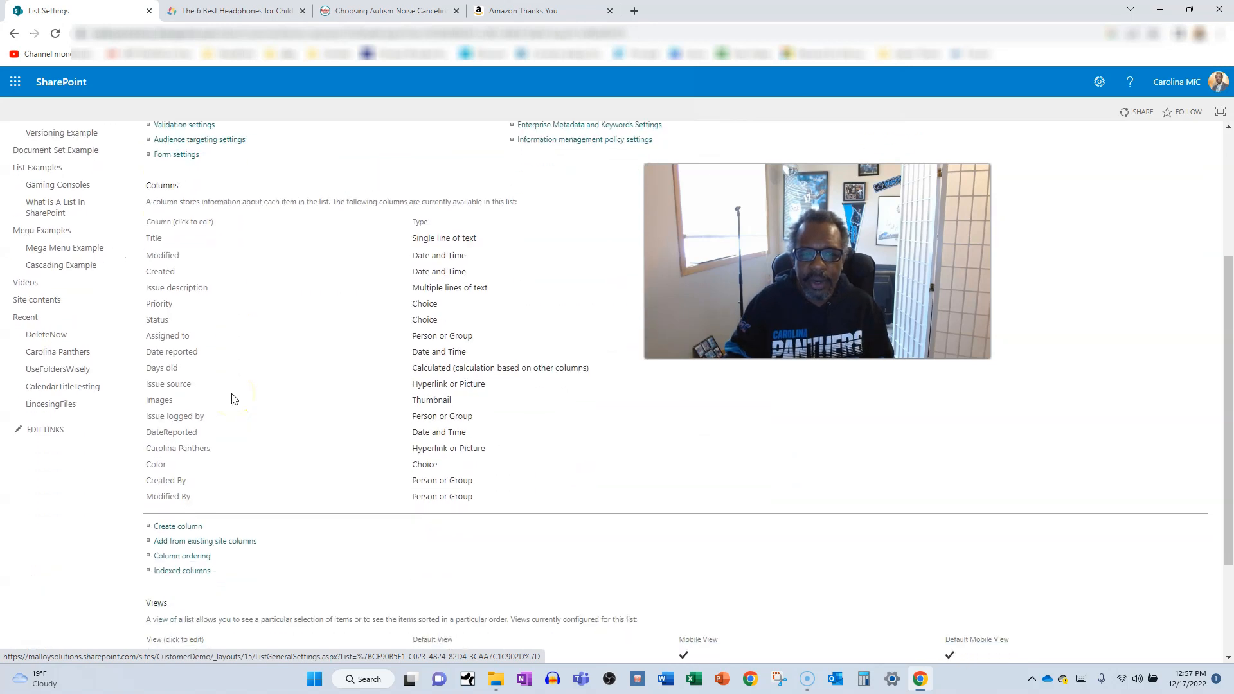
left_click(166, 491)
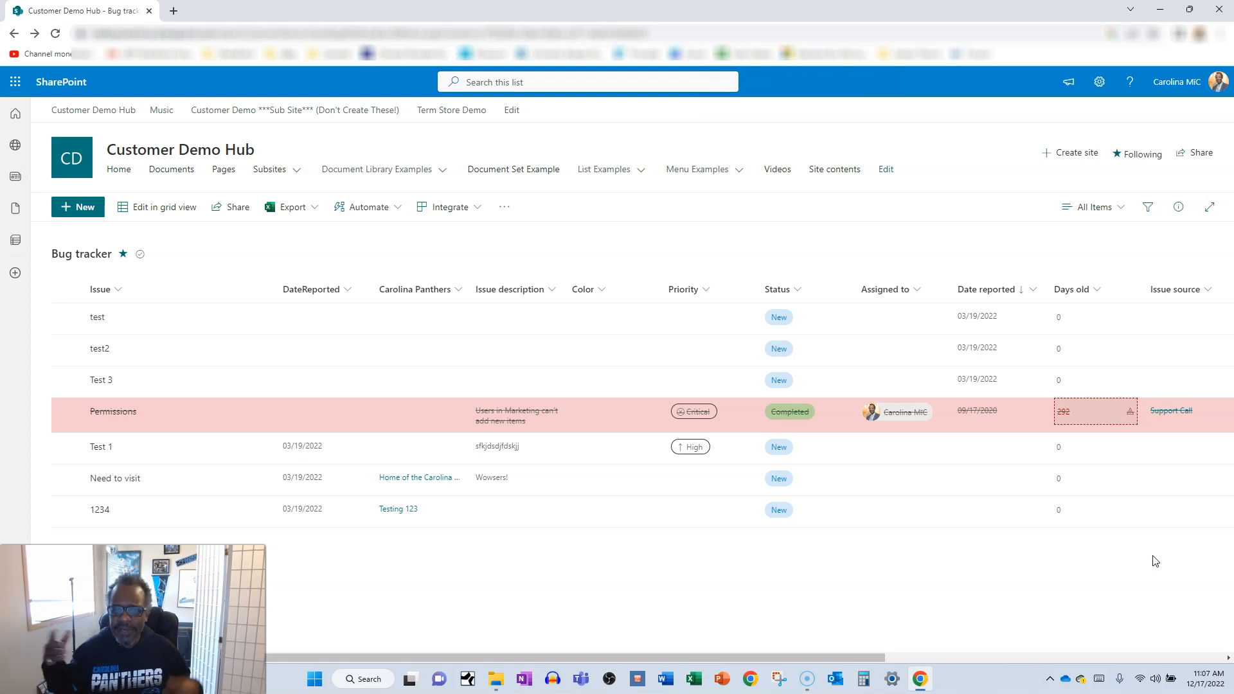
left_click(1155, 561)
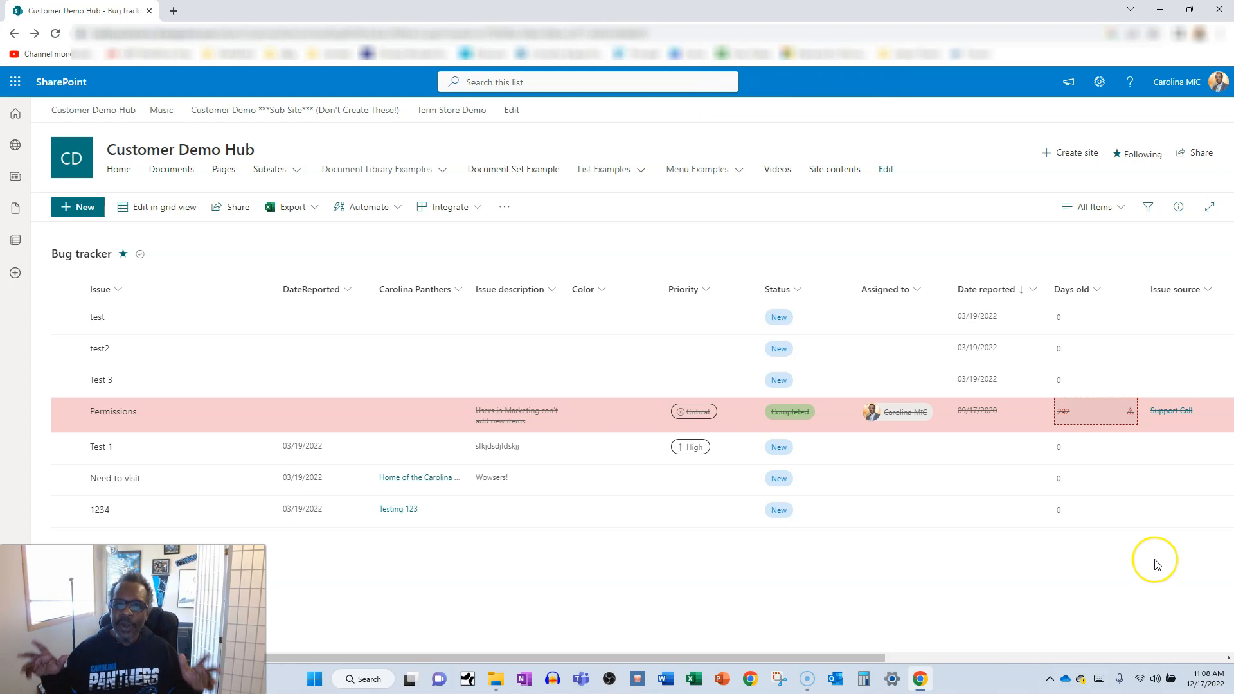